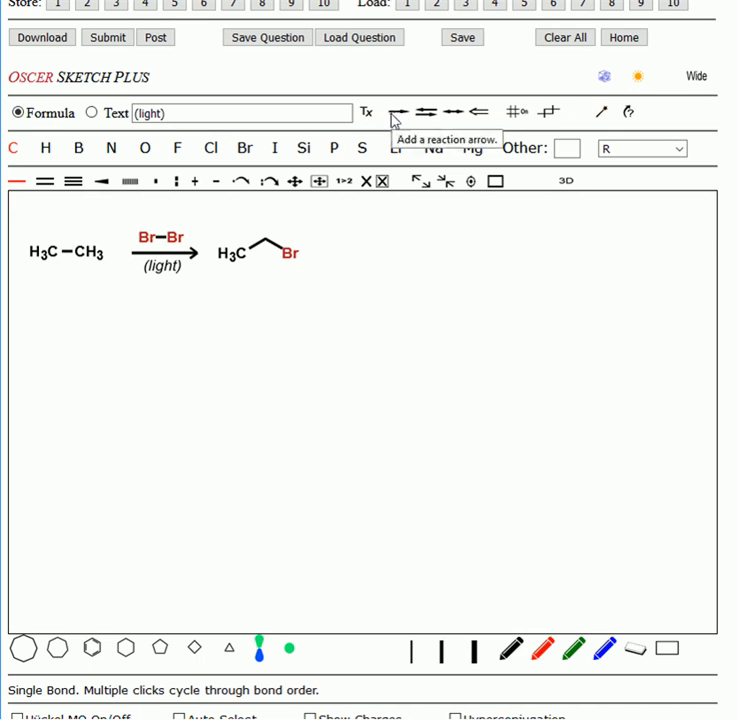
Step: Duplicate the Br–Br molecule from the overall reaction and place the copy below it to start a new row
left_click(346, 181)
left_click(172, 240)
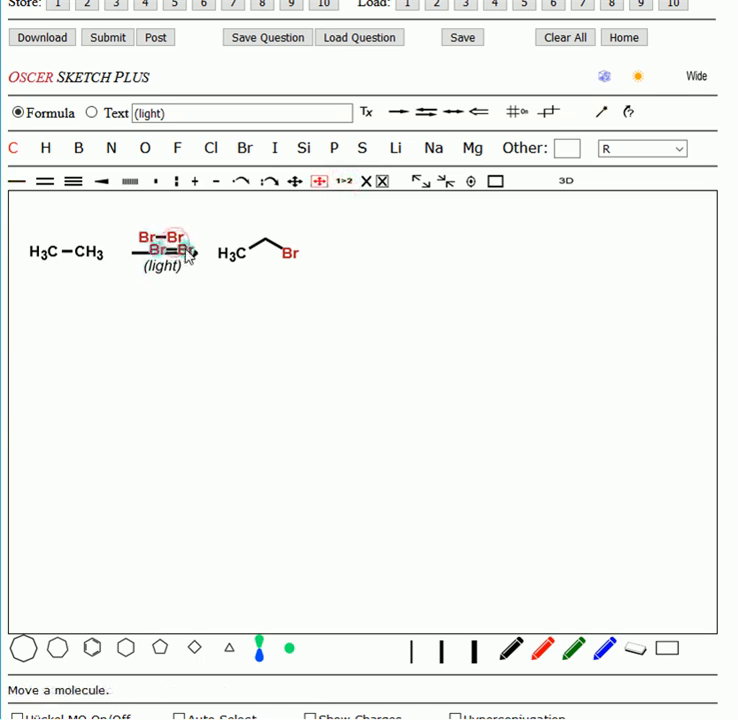
left_click_drag(188, 255, 227, 351)
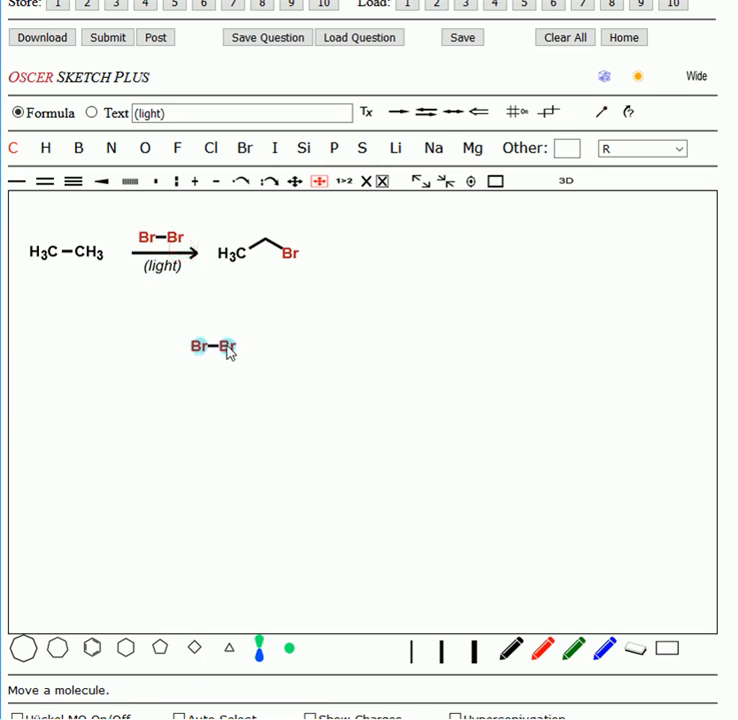
Step: Draw a reaction arrow after the copied Br–Br and label it (light) underneath
left_click(400, 113)
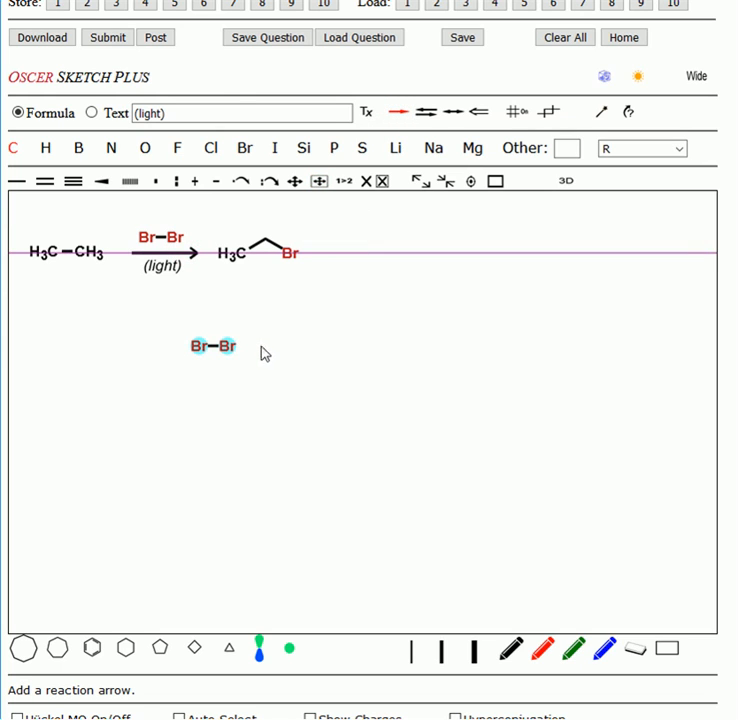
left_click_drag(261, 347, 320, 349)
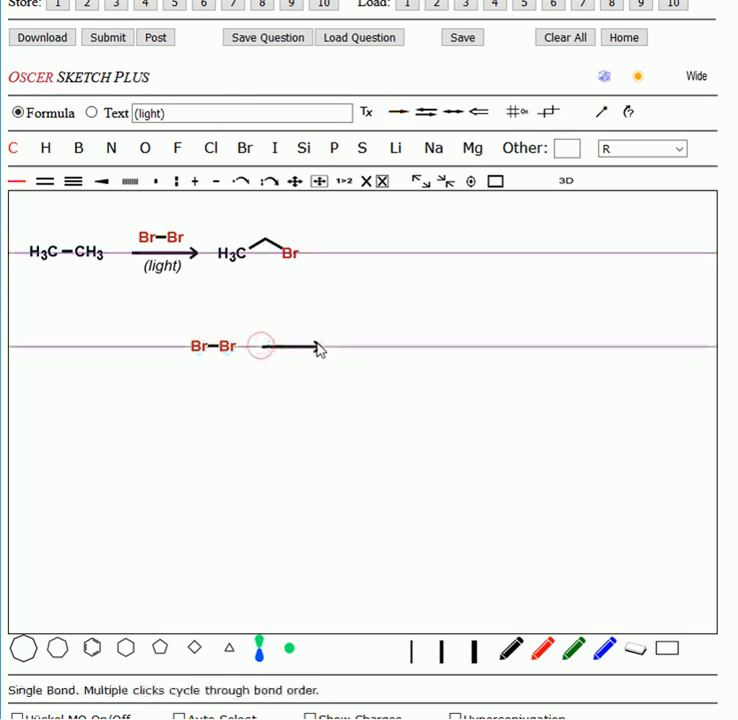
left_click(367, 114)
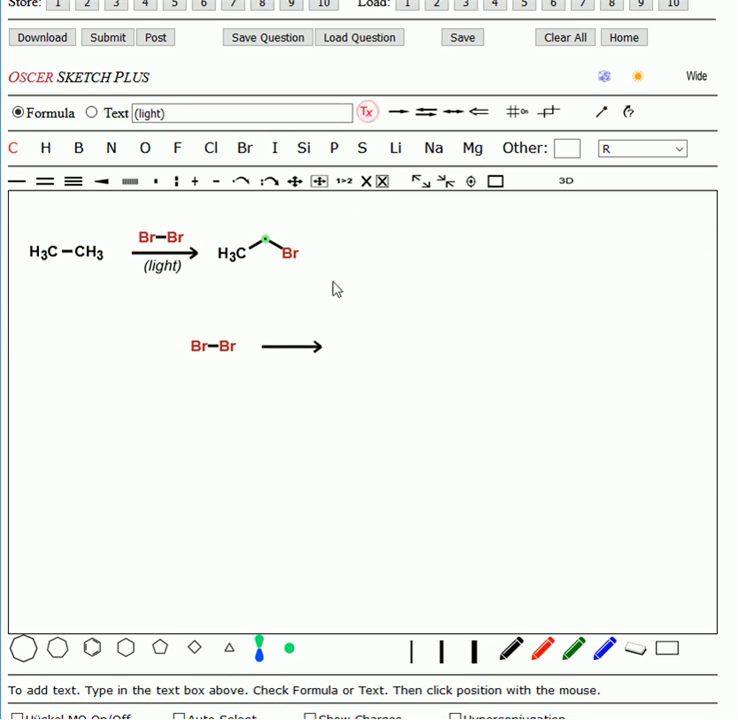
left_click(277, 373)
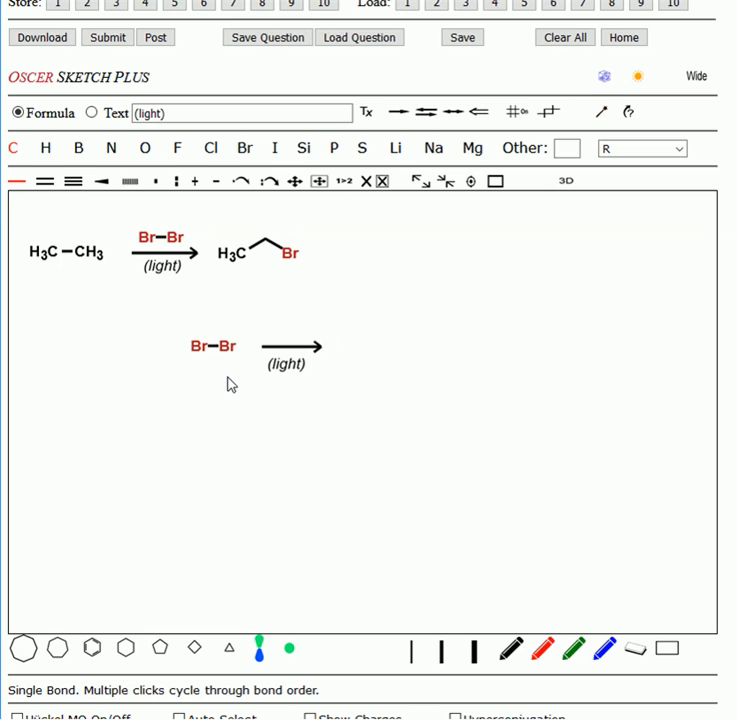
Step: Draw radical fish-hook arrows from the copied Br–Br bond to each bromine and adjust the second arrow's curve to match the first
left_click(242, 185)
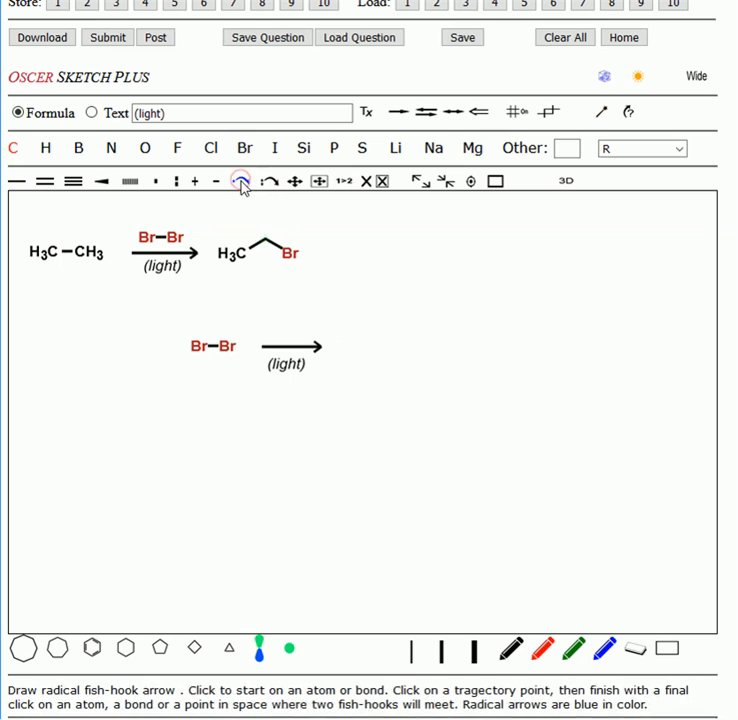
left_click(212, 349)
left_click(206, 312)
left_click(199, 350)
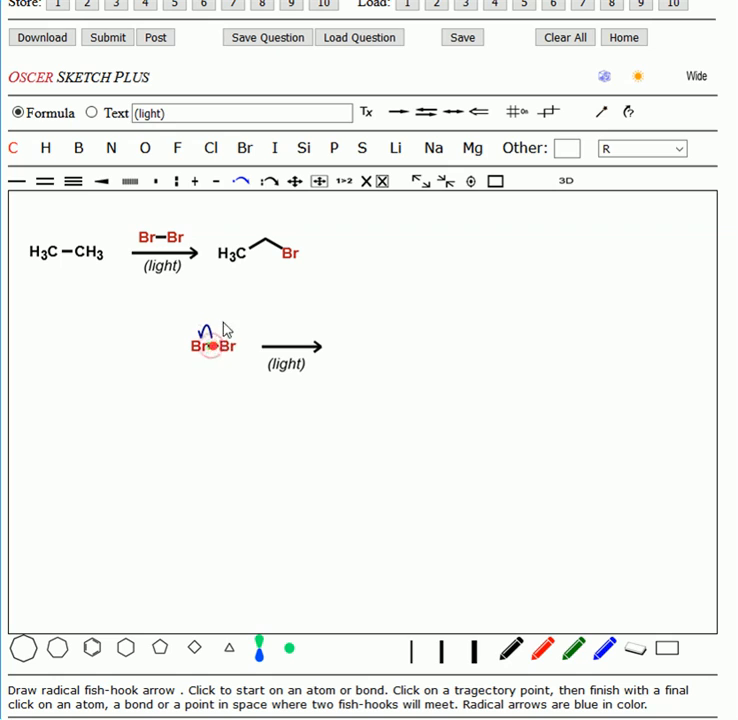
left_click(222, 323)
left_click(229, 347)
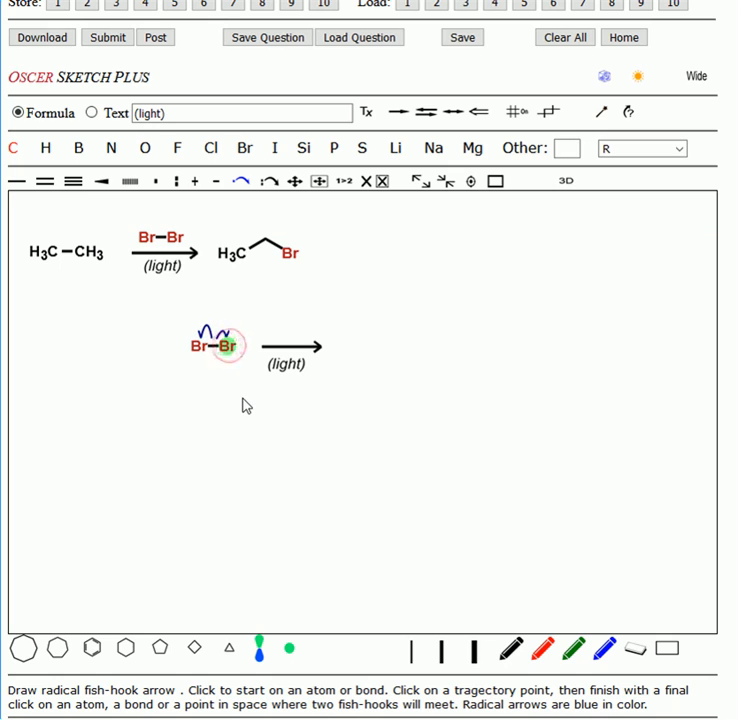
left_click(295, 182)
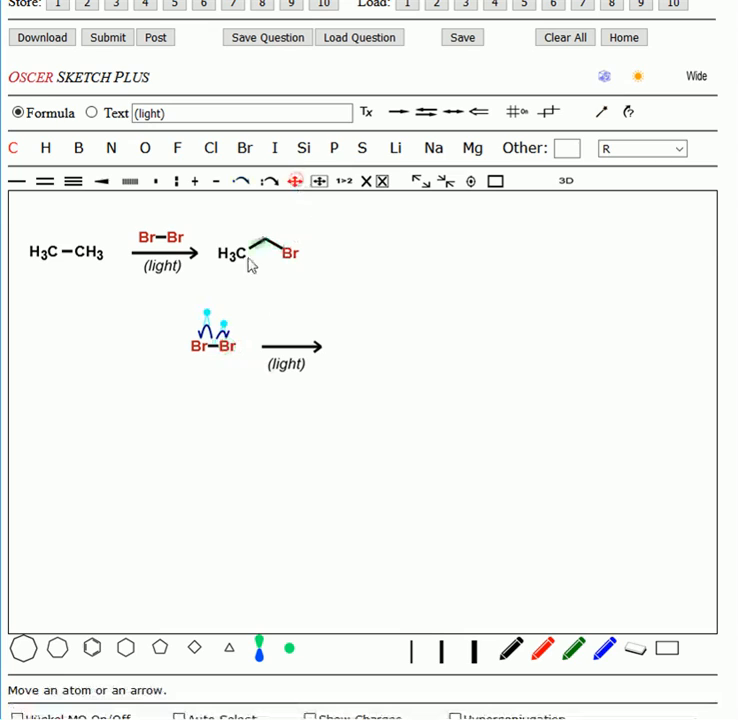
left_click(226, 321)
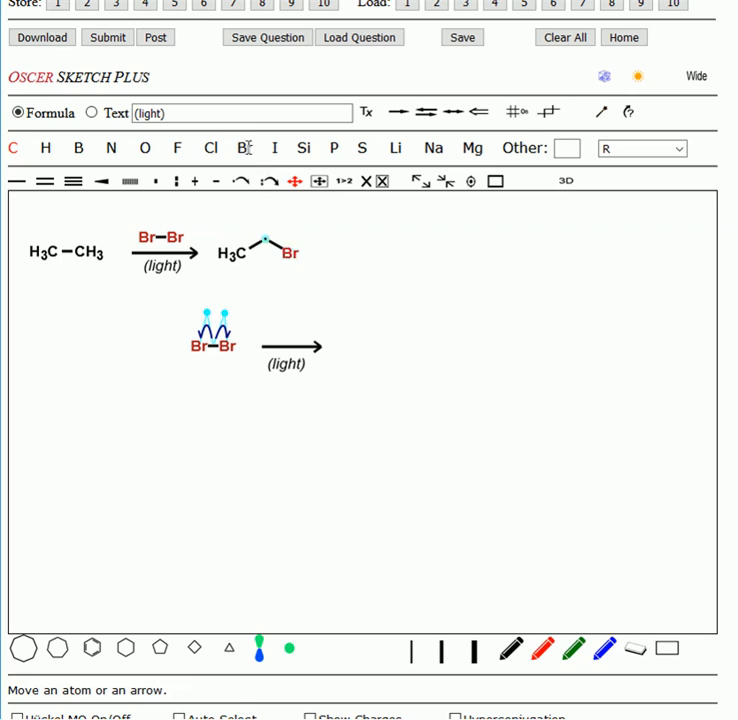
Step: Add two bromine radicals as products after the (light) arrow by placing one Br with a single electron and duplicating it
left_click(244, 148)
left_click(349, 344)
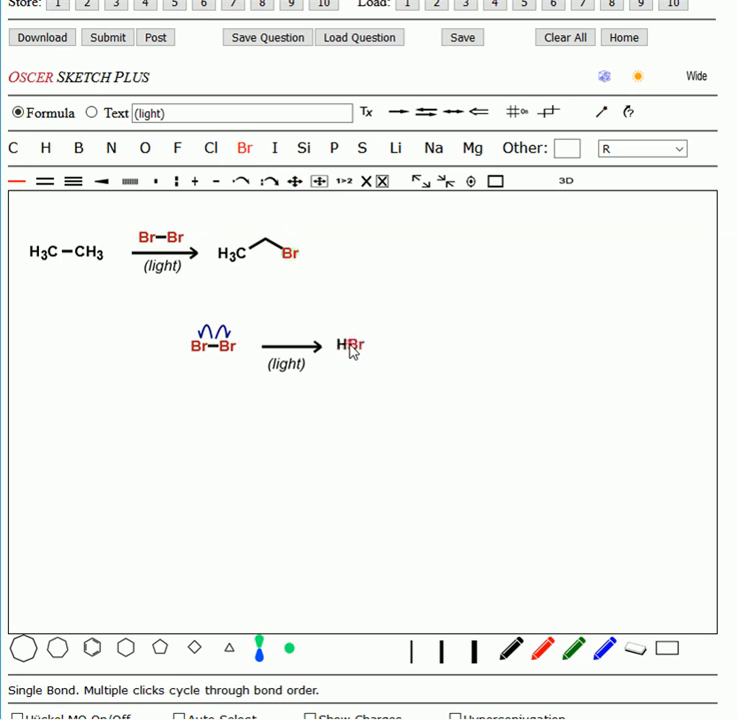
left_click(156, 182)
left_click(345, 348)
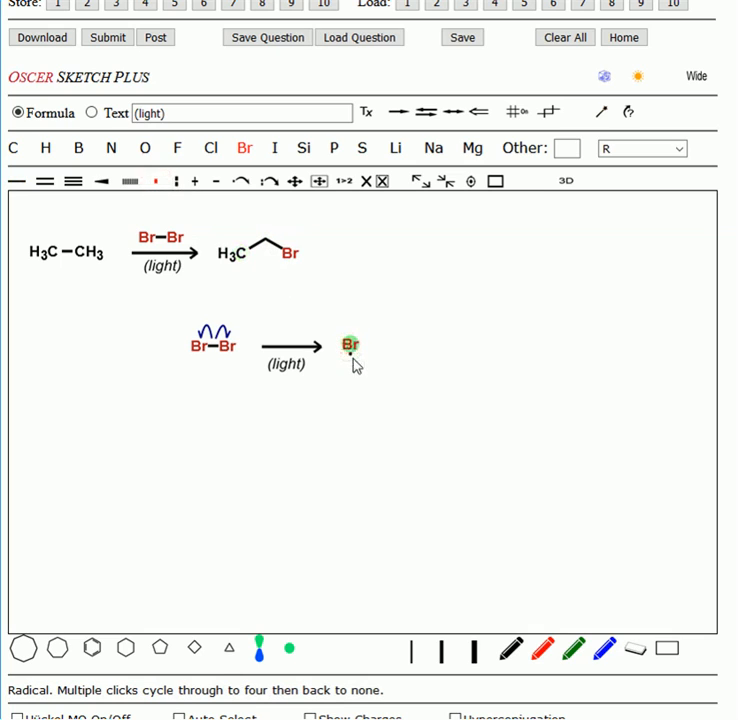
left_click(344, 182)
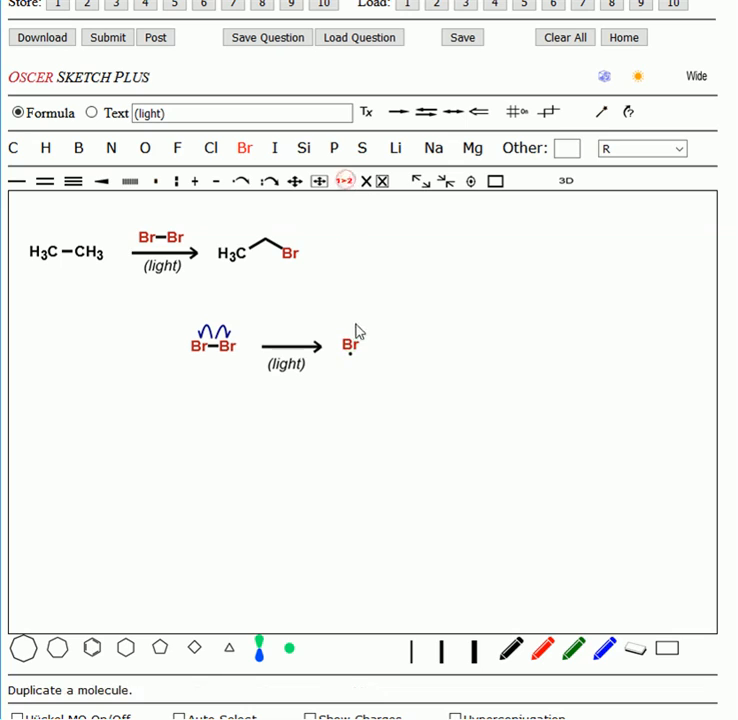
left_click_drag(351, 345, 392, 343)
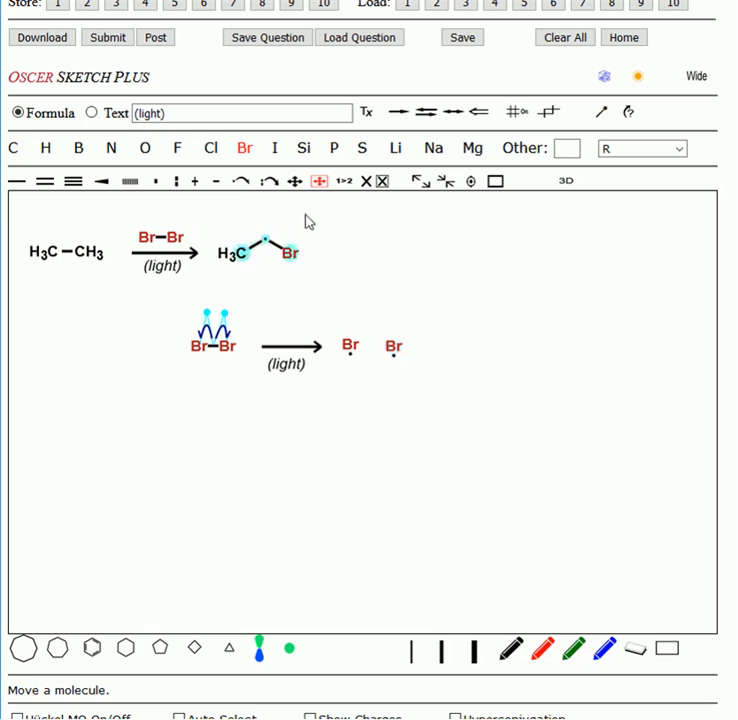
Step: Duplicate ethane into a new row below the bromine-splitting step and attach an explicit H to its second carbon
left_click(345, 182)
left_click_drag(68, 262, 141, 440)
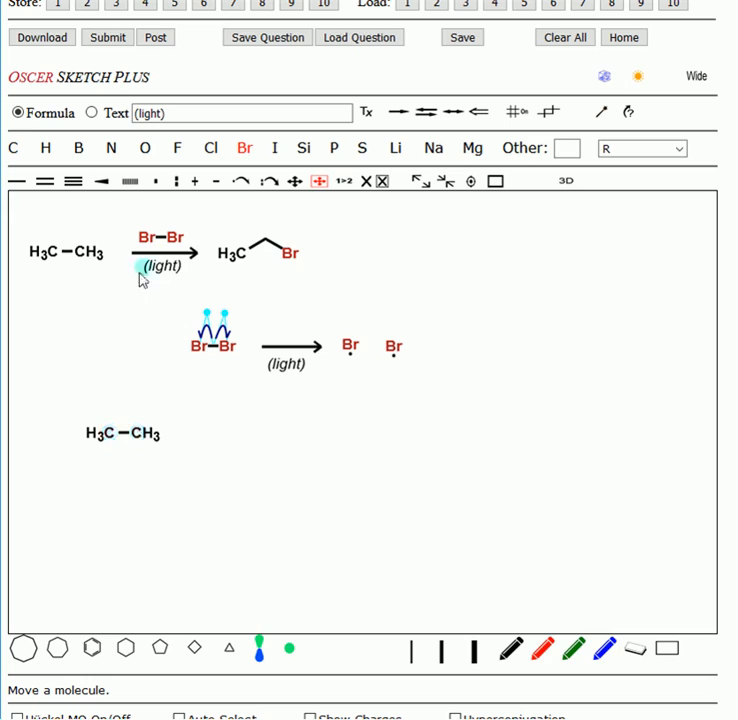
left_click(45, 148)
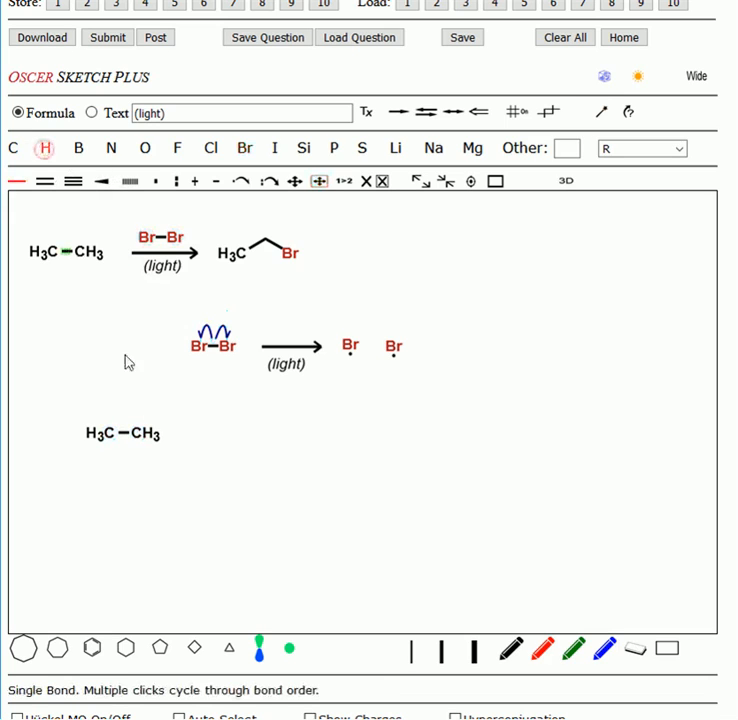
left_click_drag(143, 433, 153, 420)
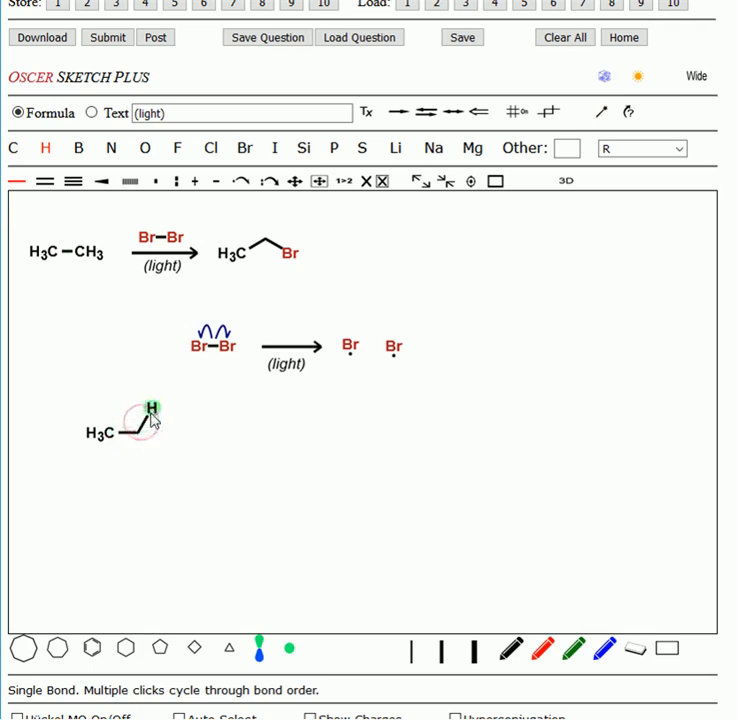
Step: Draw a reaction arrow after the copied ethane and place a duplicate bromine radical above it
left_click(398, 112)
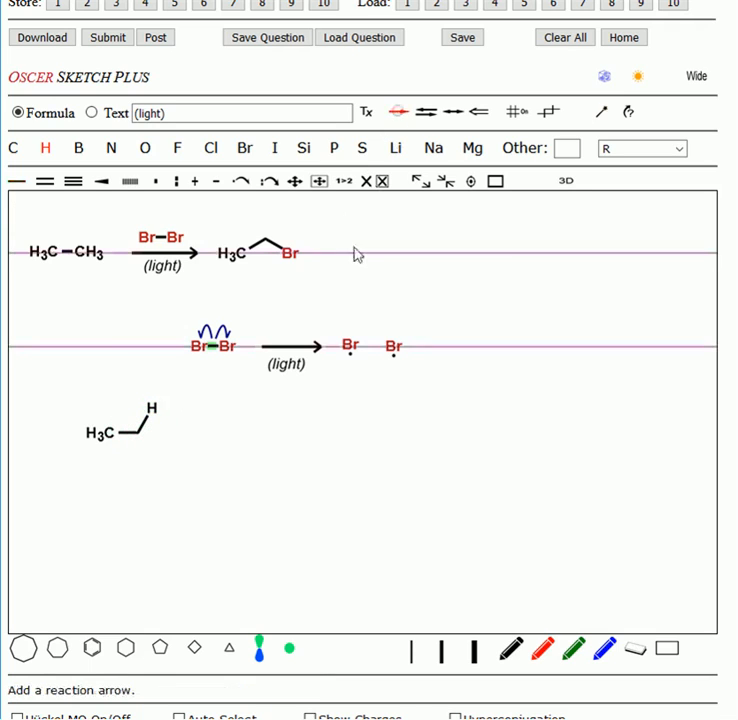
left_click_drag(207, 430, 273, 432)
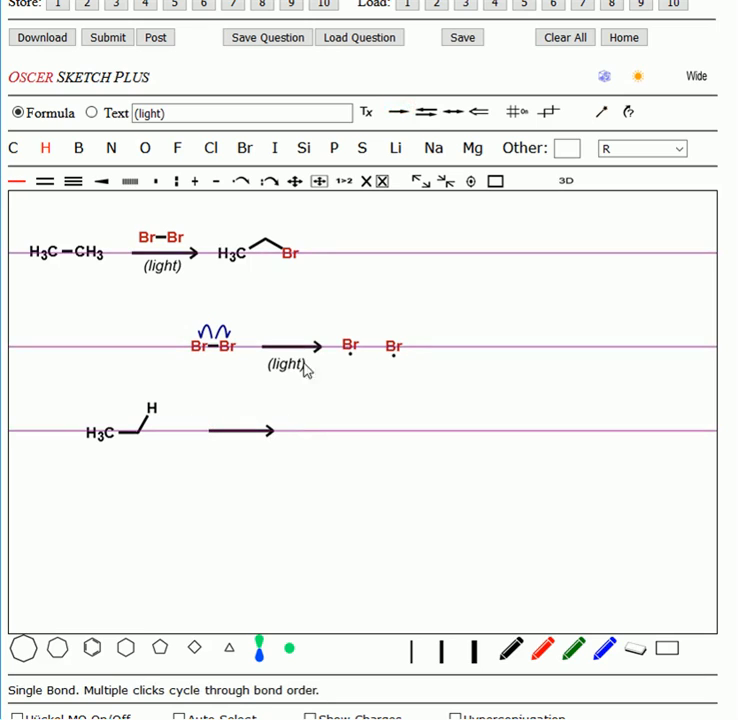
left_click(344, 181)
left_click_drag(351, 346, 240, 413)
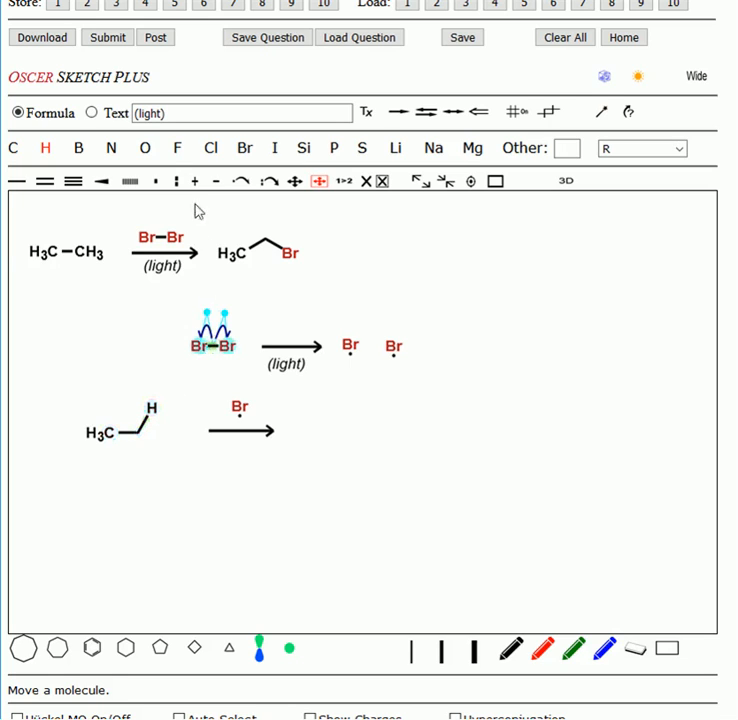
Step: Draw two fish-hook arrows, one from the C–H bond and one from the bromine radical, meeting in the space between them
left_click(242, 182)
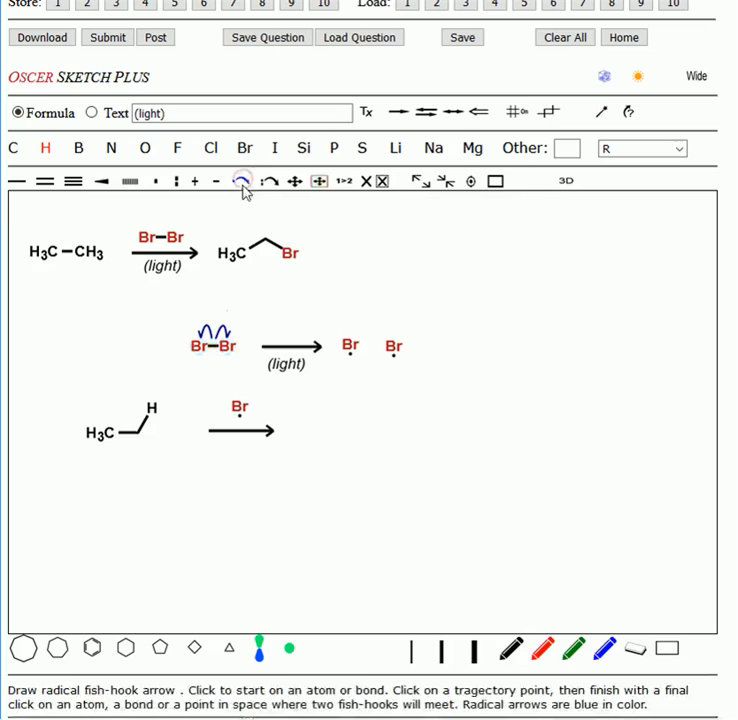
left_click(147, 427)
left_click(182, 433)
left_click(190, 401)
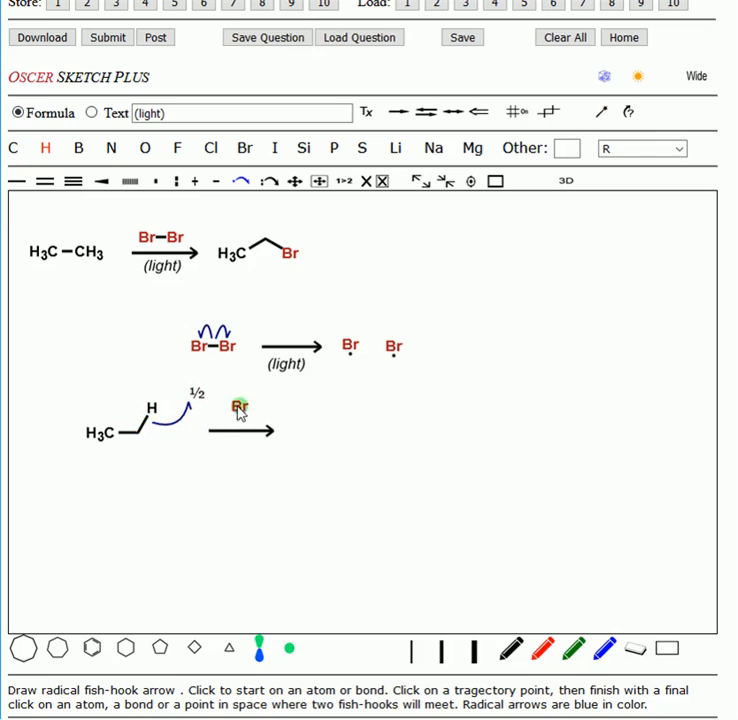
left_click(238, 407)
left_click(225, 379)
left_click(191, 401)
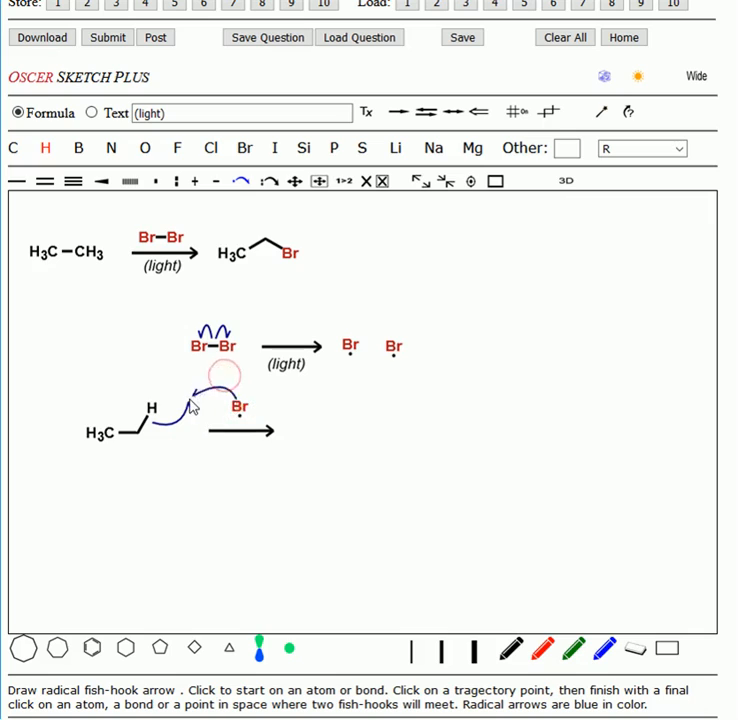
Step: Draw a fish-hook arrow from the C–H bond back to the carbon bearing the explicit hydrogen
left_click(145, 423)
left_click(115, 392)
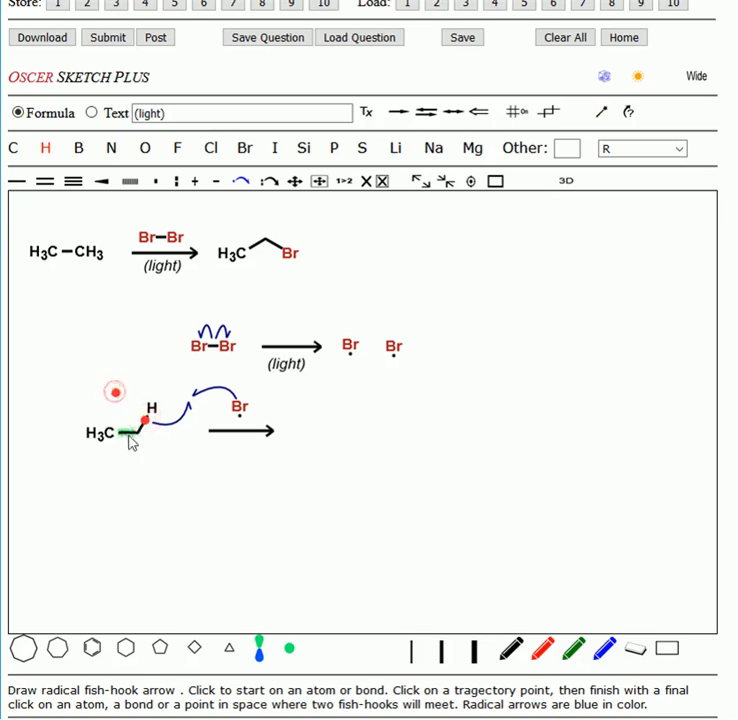
left_click(139, 432)
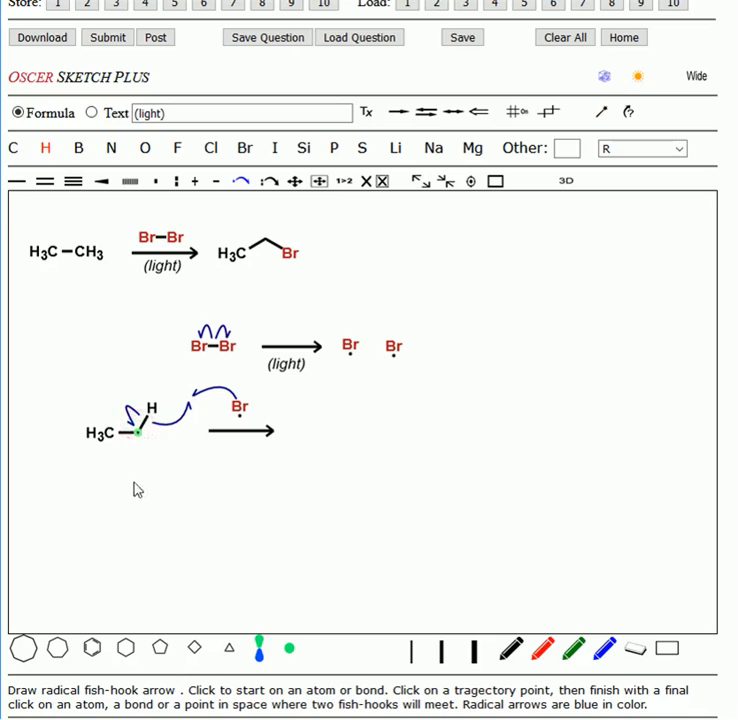
Step: Add the hydrogen-abstraction products after the arrow: an ethyl radical made from a duplicate of ethane, and HBr
left_click(343, 181)
left_click(114, 257)
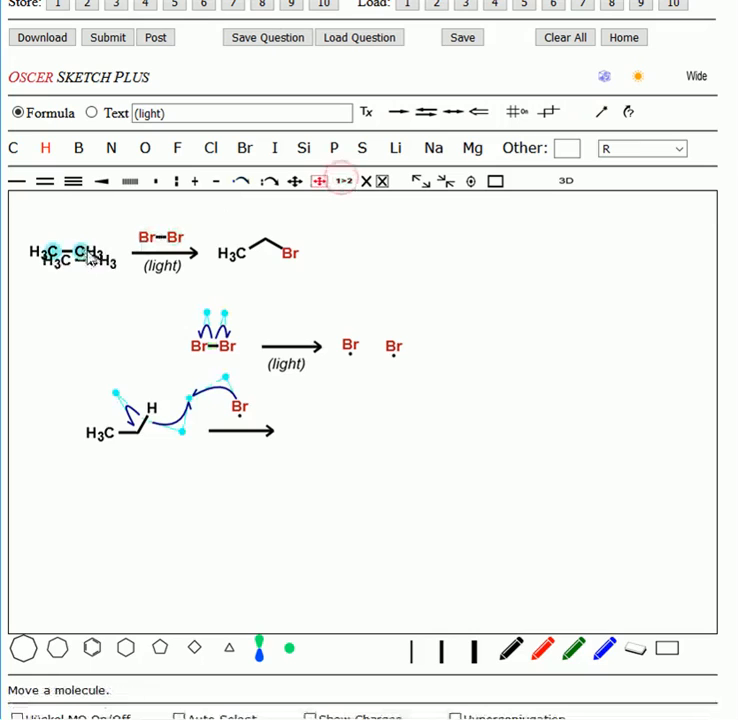
left_click_drag(99, 267, 350, 433)
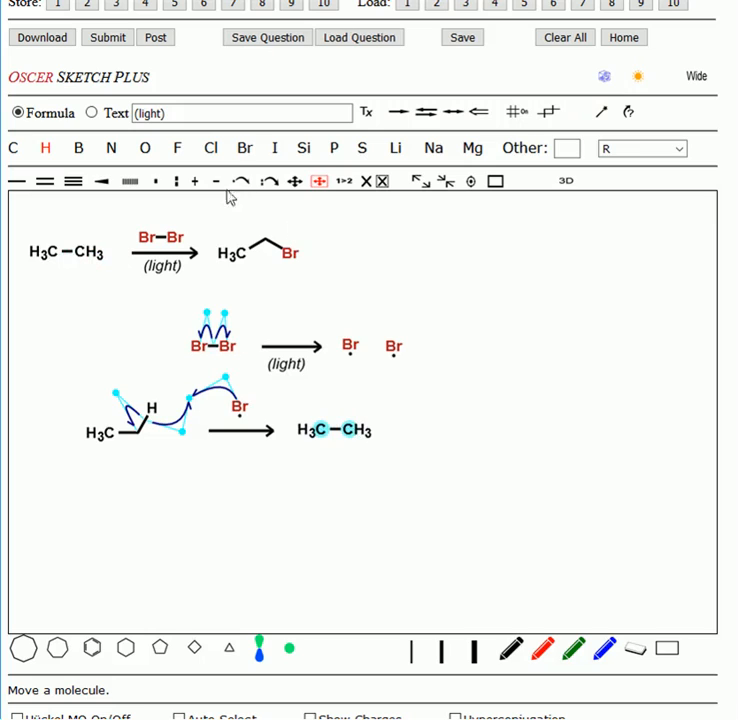
left_click(155, 182)
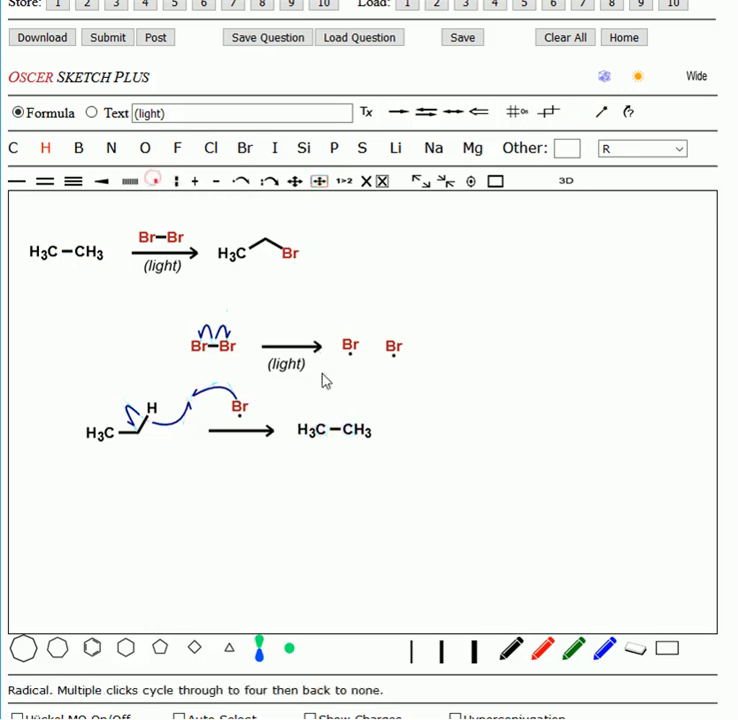
left_click(350, 431)
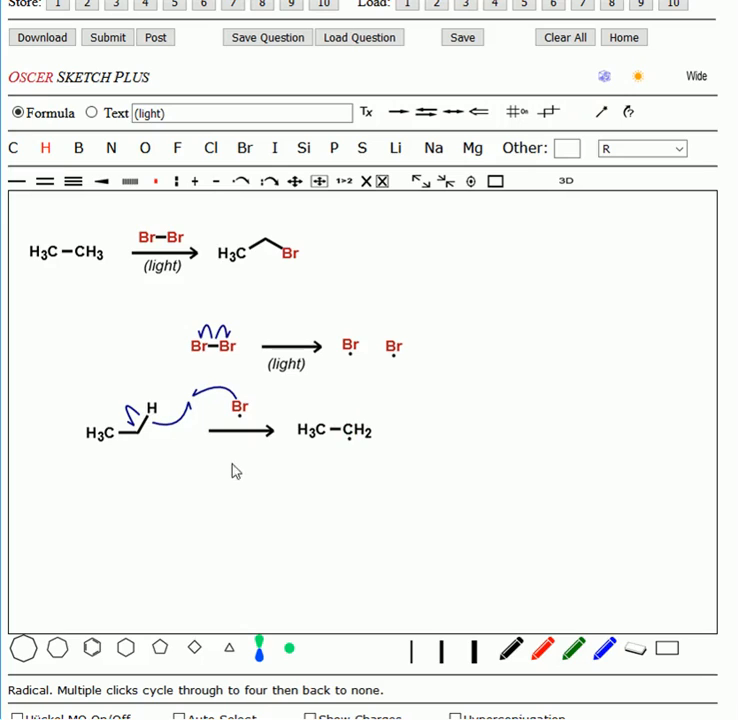
left_click(243, 148)
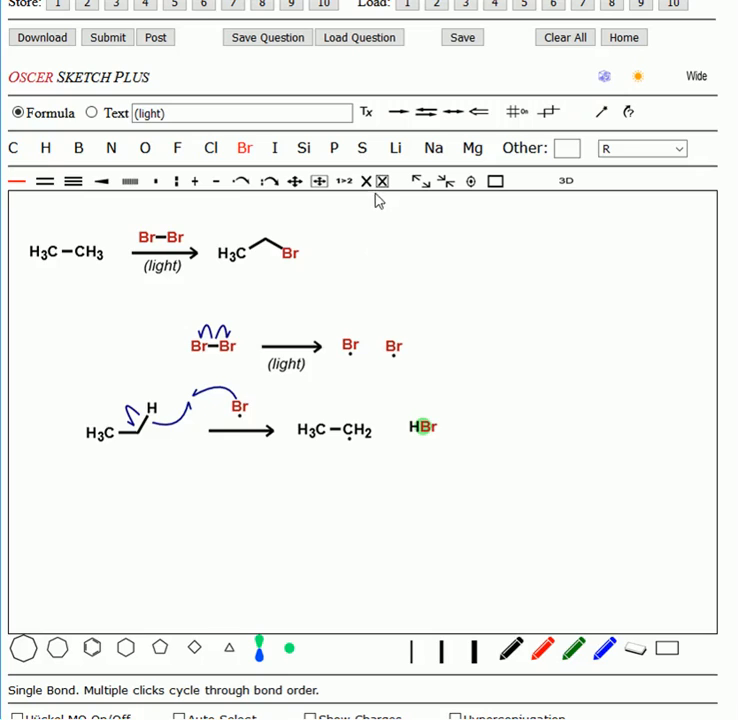
Step: Duplicate the ethyl radical into a new row below the hydrogen-abstraction step and draw a reaction arrow after it
left_click(344, 181)
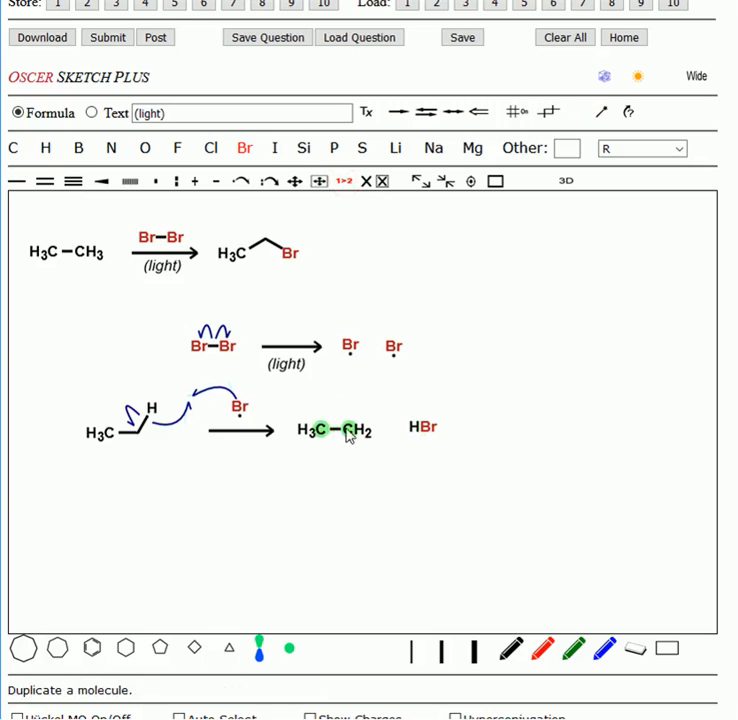
left_click_drag(349, 435, 161, 497)
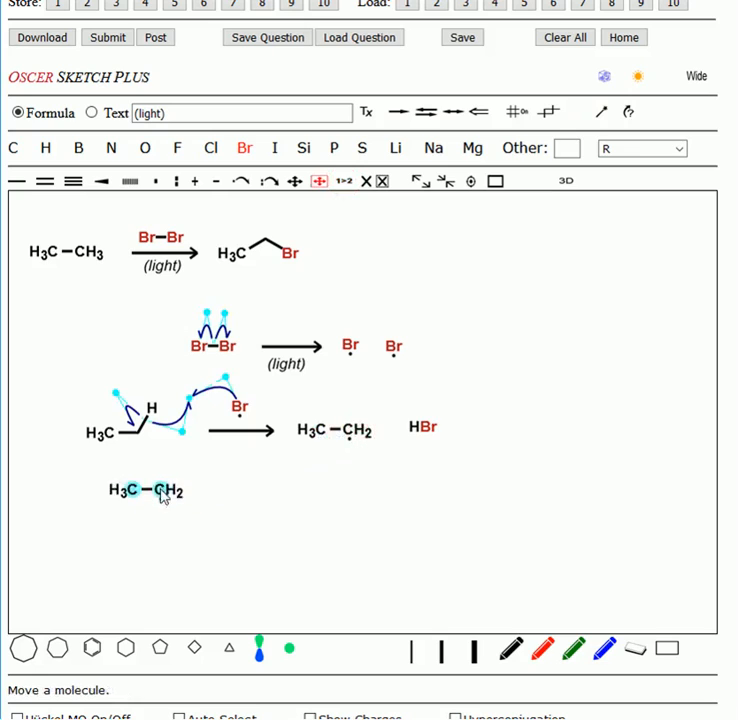
left_click(398, 113)
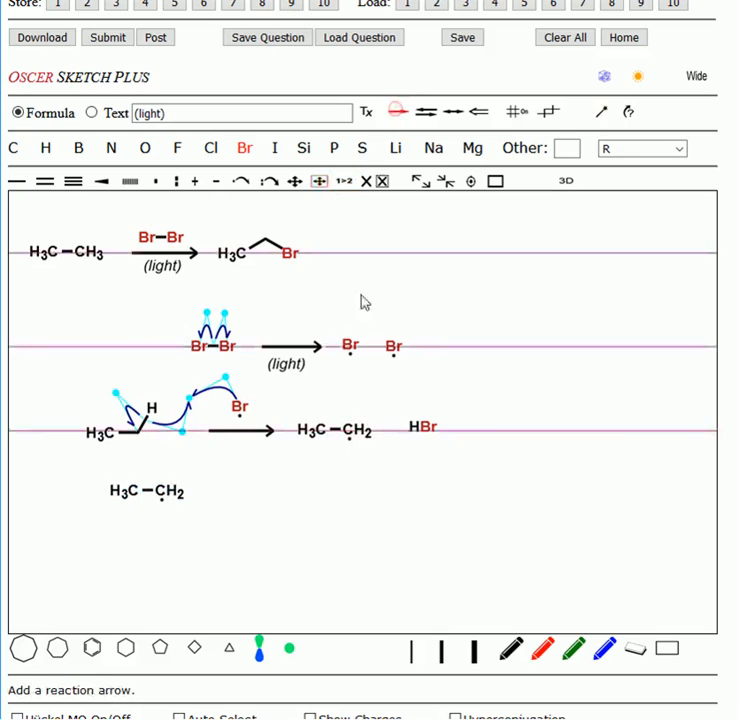
left_click_drag(209, 490, 273, 497)
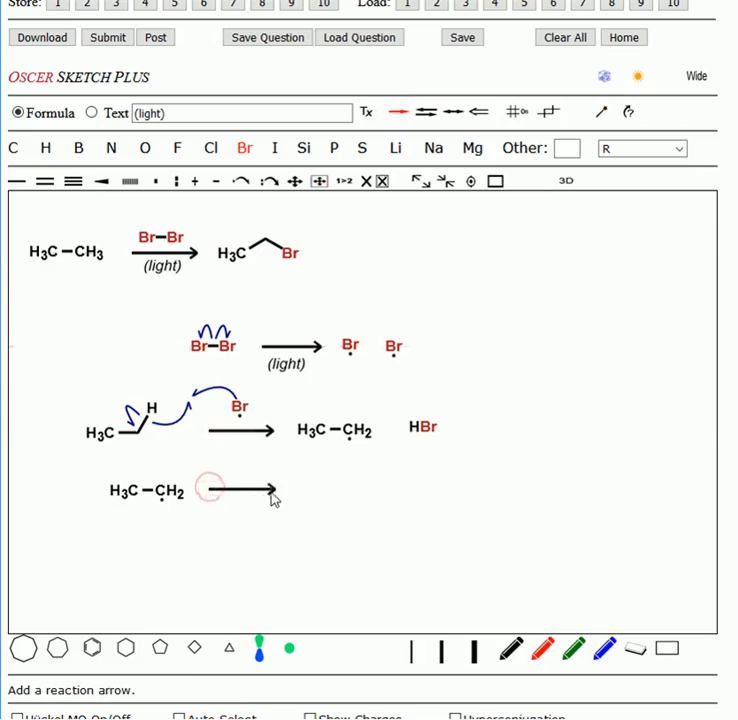
Step: Place a duplicate of the Br–Br molecule above the reaction arrow in the ethyl radical row
left_click(343, 182)
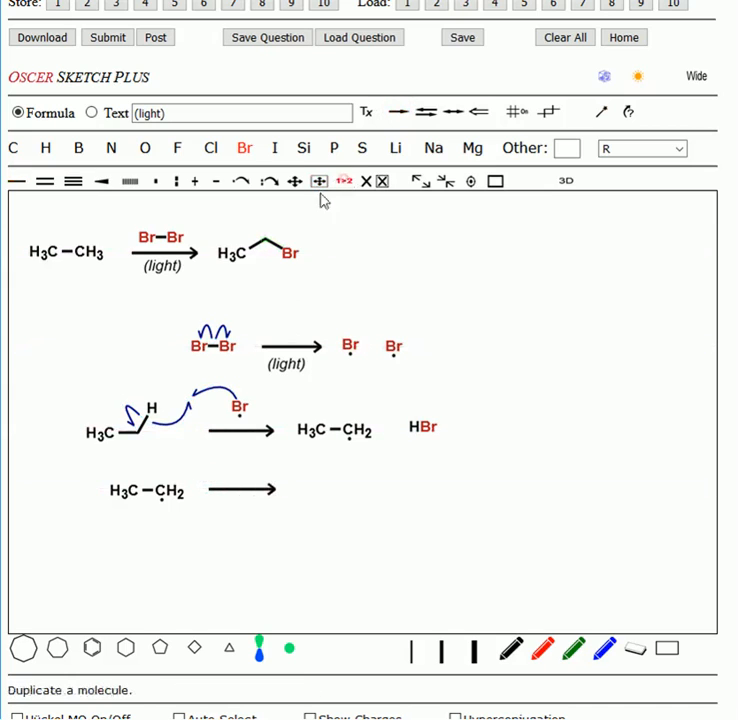
left_click(161, 243)
left_click_drag(184, 252, 255, 474)
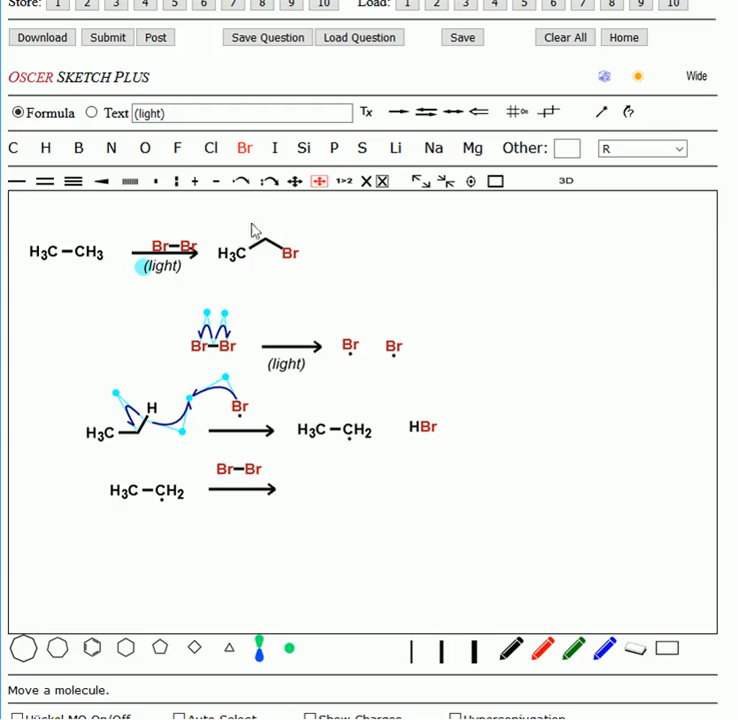
Step: Draw two fish-hook arrows, one from the ethyl radical carbon and one from the Br–Br bond, meeting in the space between them
left_click(243, 185)
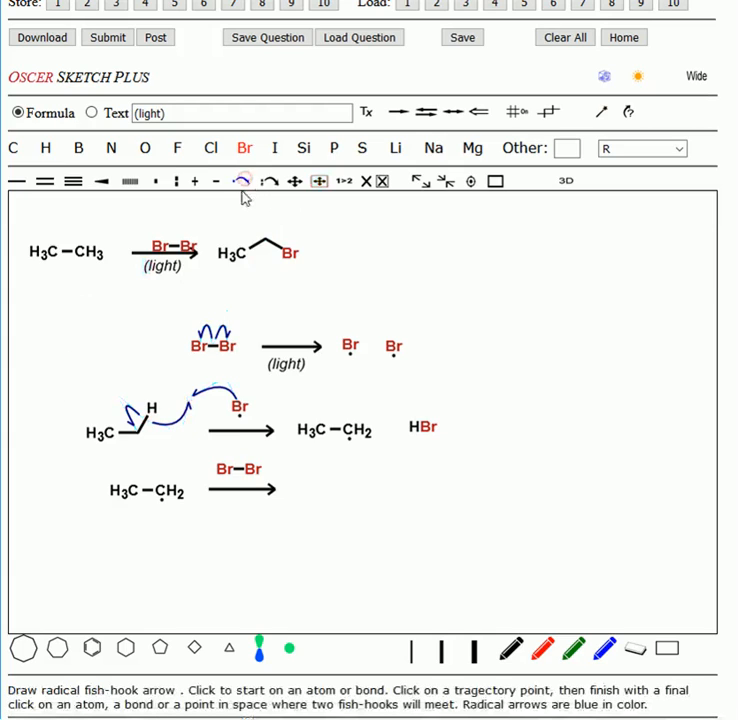
left_click(163, 493)
left_click(153, 466)
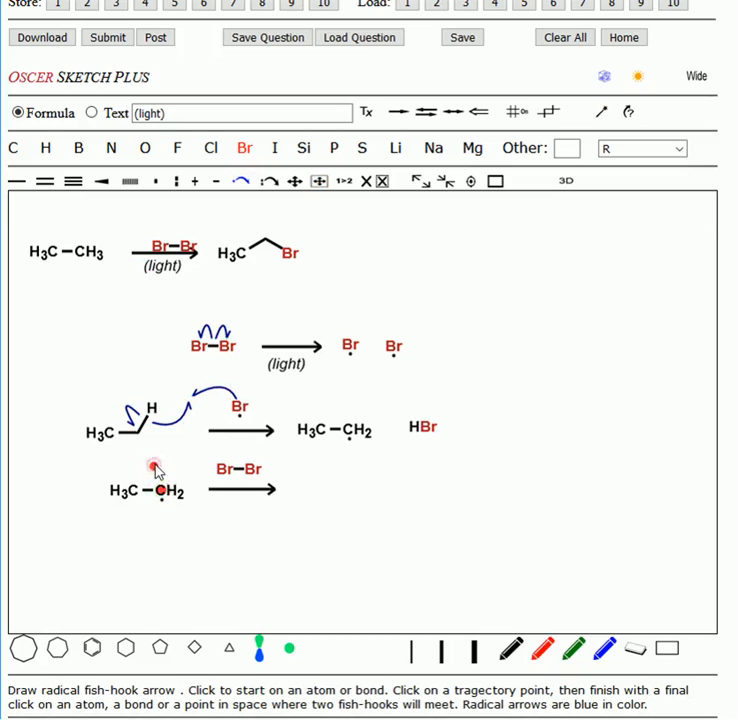
left_click(184, 462)
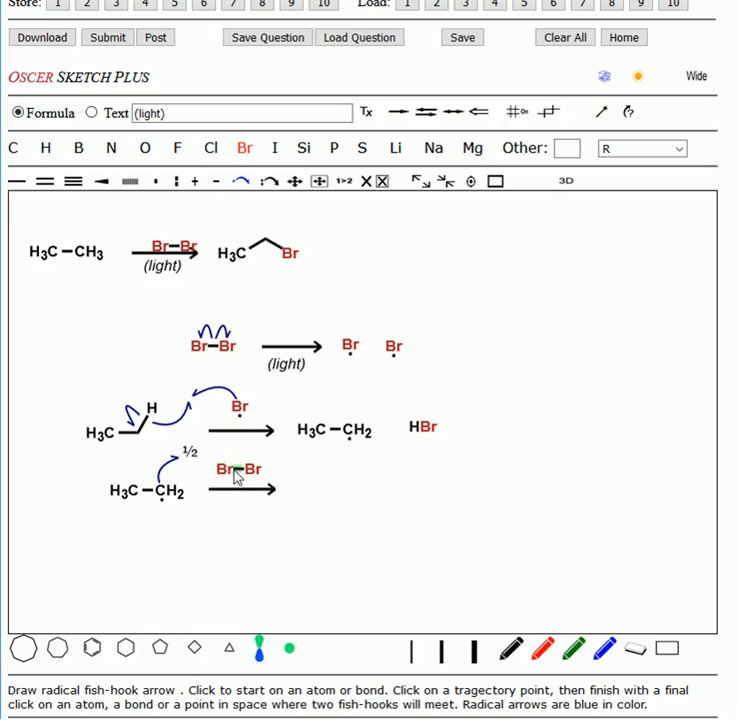
left_click(238, 472)
left_click(230, 449)
left_click(181, 465)
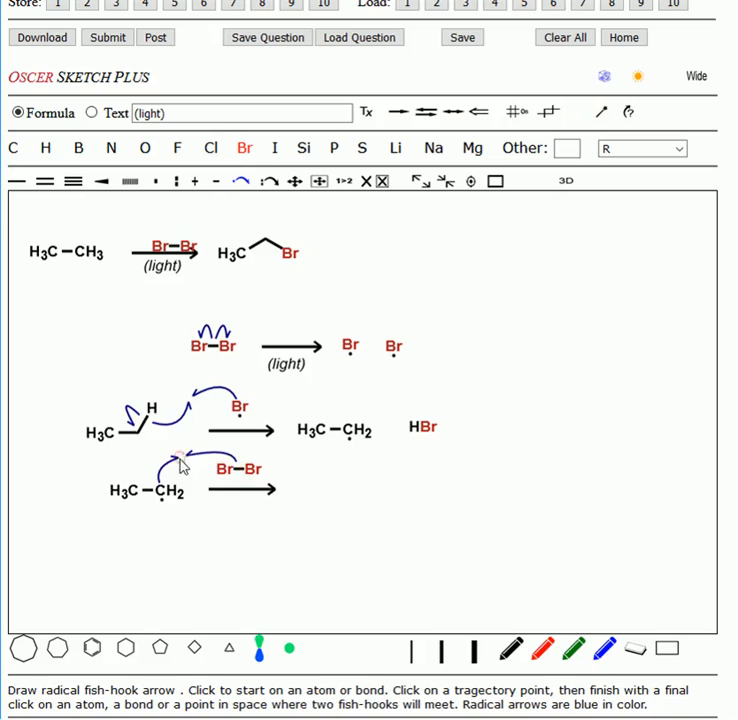
Step: Draw a fish-hook arrow from the Br–Br bond to the bromine farther from the ethyl radical
left_click(238, 471)
left_click(247, 441)
left_click(254, 472)
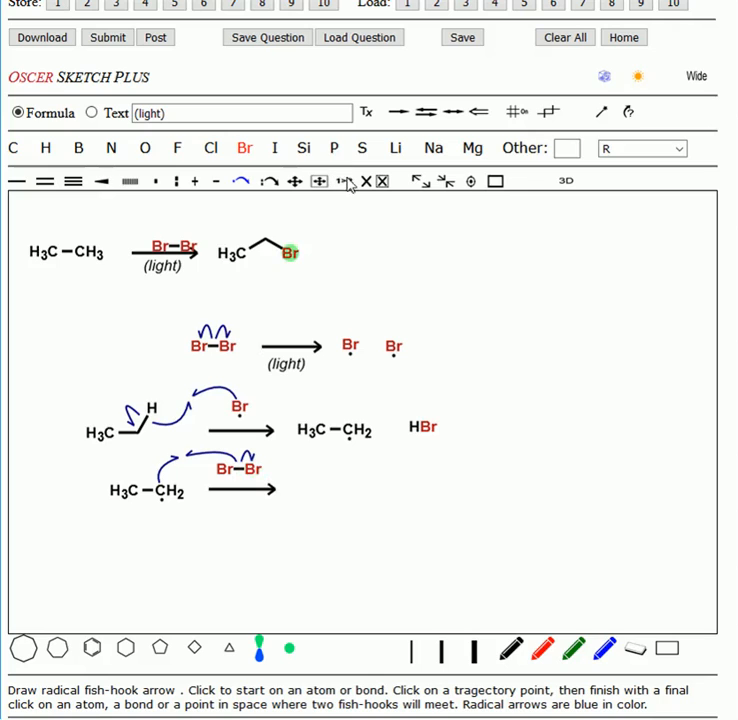
Step: Add duplicates of bromoethane and a bromine radical as products after the arrow in the ethyl radical plus Br–Br row
left_click(344, 181)
left_click_drag(290, 255, 369, 499)
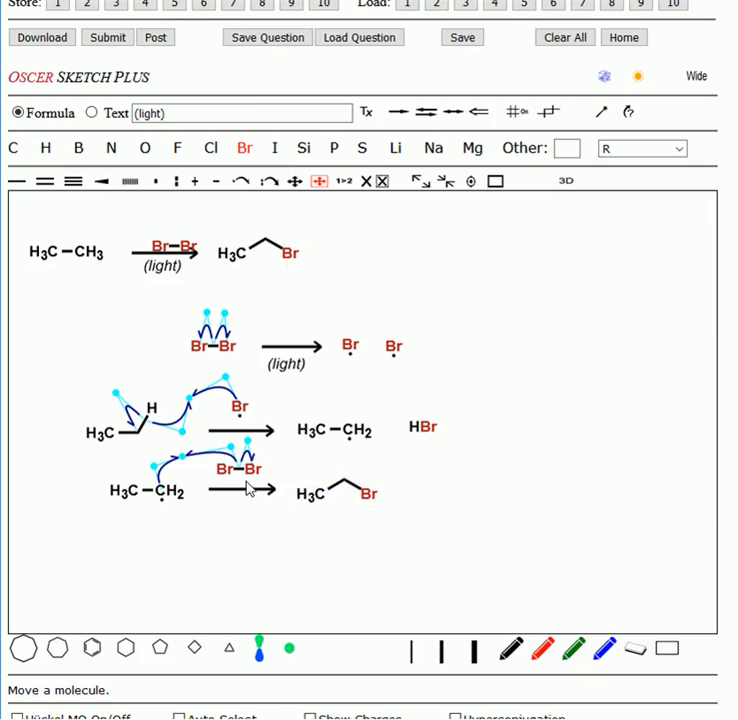
left_click(346, 183)
left_click(395, 346)
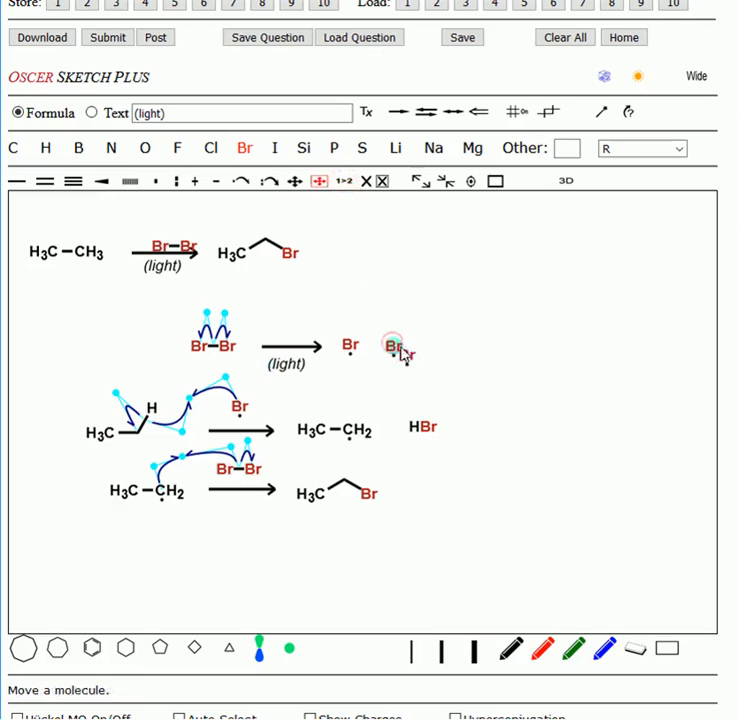
left_click_drag(416, 370, 412, 500)
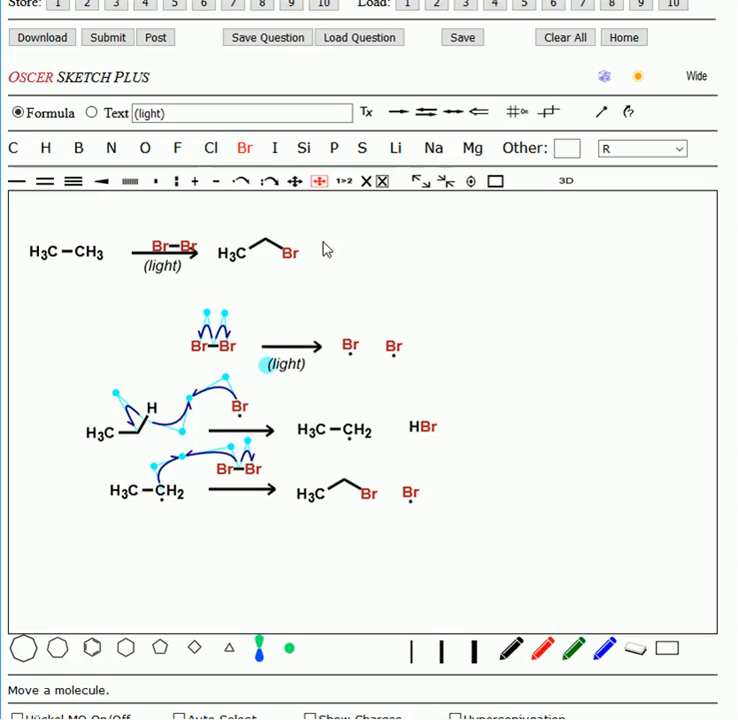
Step: Duplicate the ethyl radical into a new row below the Br–Br propagation step and draw a reaction arrow after it
left_click(345, 181)
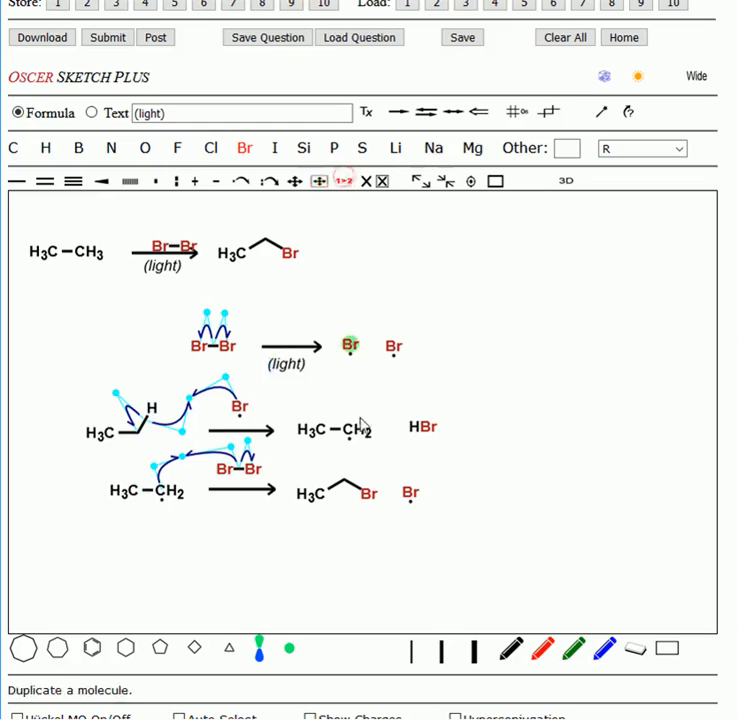
left_click(352, 439)
left_click_drag(367, 445, 199, 577)
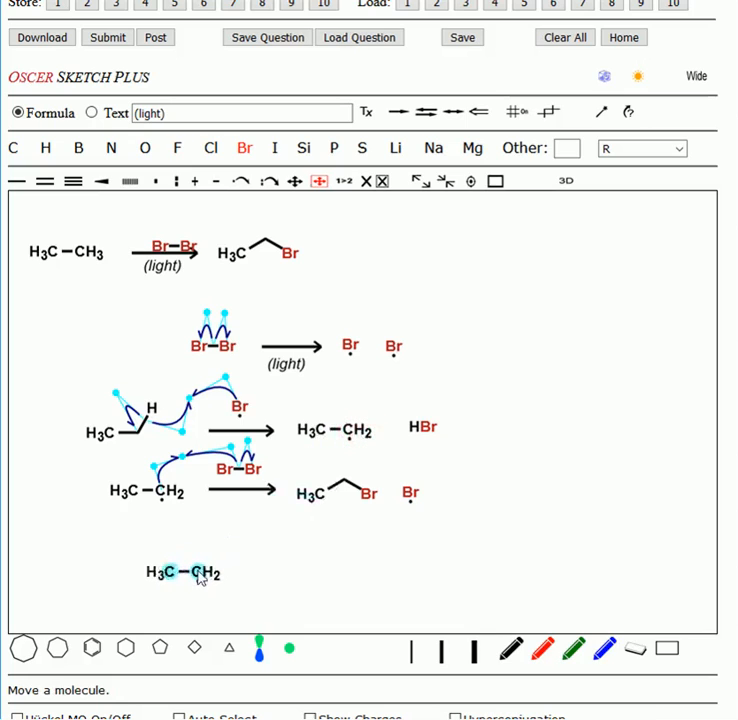
left_click(397, 114)
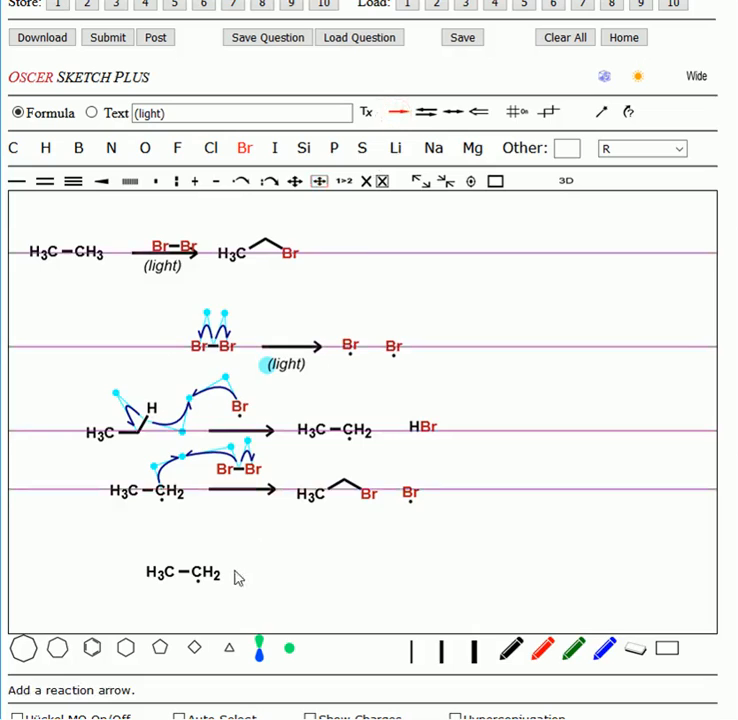
mouse_move(238, 567)
left_mouse_down()
mouse_move(289, 563)
mouse_move(290, 575)
left_mouse_up()
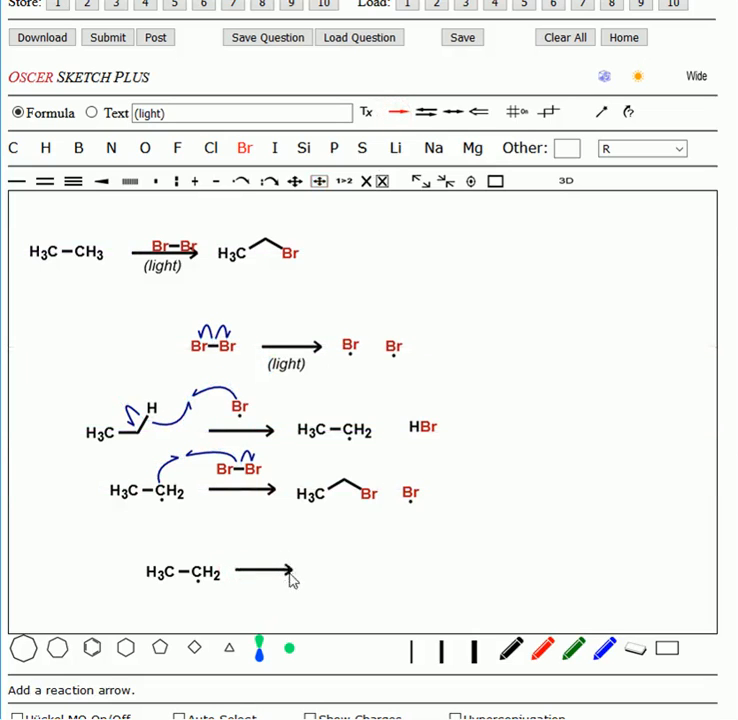
Step: Place a duplicate of the bromine radical above the reaction arrow in the new bottom row
left_click(344, 183)
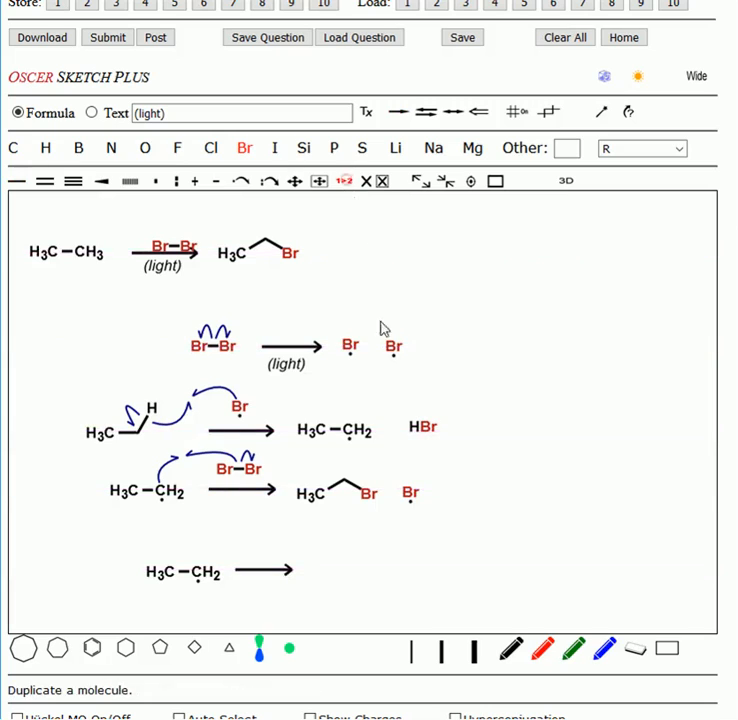
left_click(409, 499)
left_click_drag(420, 502, 267, 552)
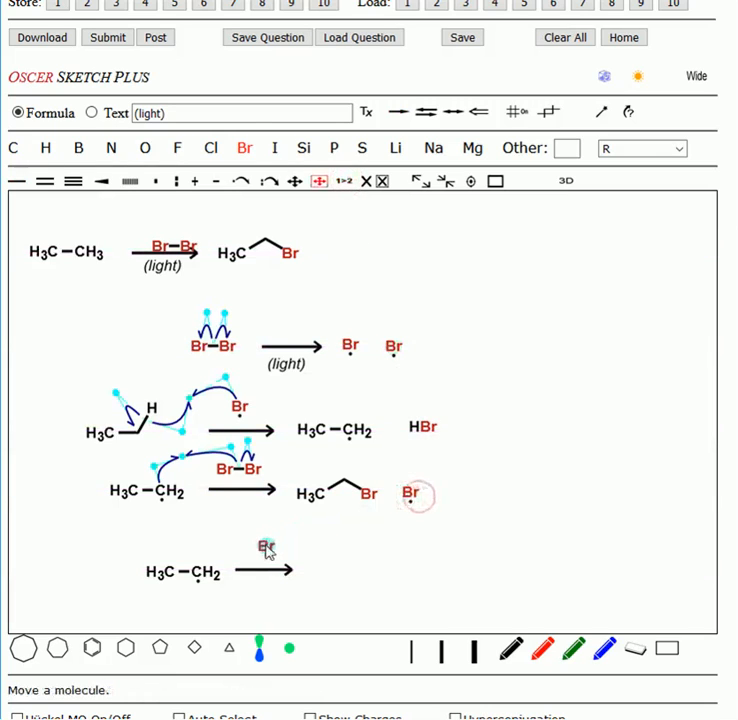
Step: Draw two fish-hook arrows, from the bromine radical and the ethyl radical carbon in the bottom row, meeting in the space between them
left_click(244, 181)
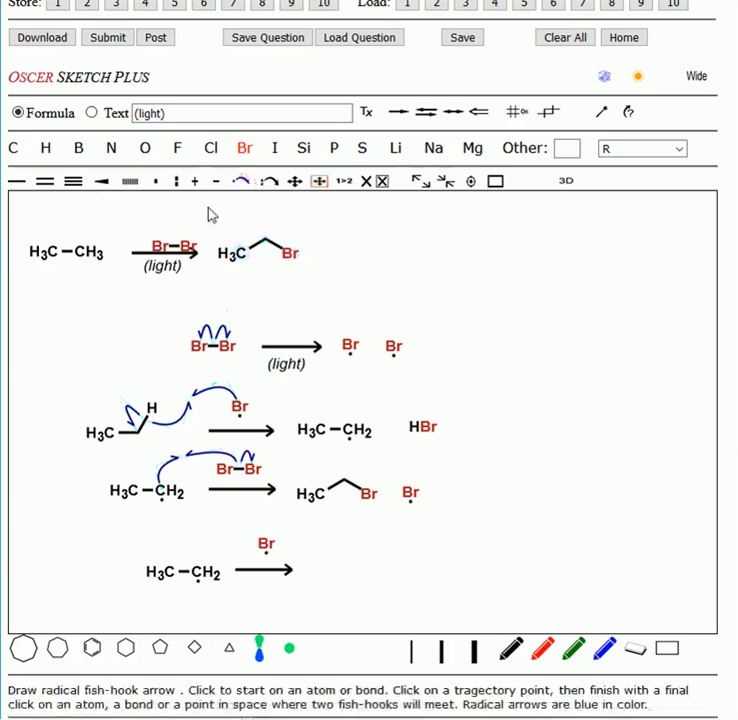
left_click(266, 545)
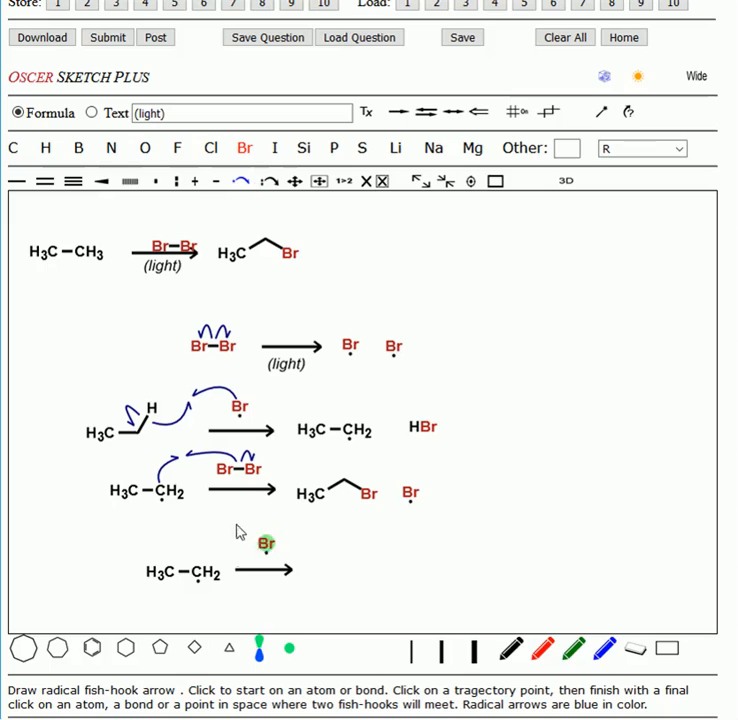
left_click(237, 525)
left_click(213, 537)
left_click(197, 573)
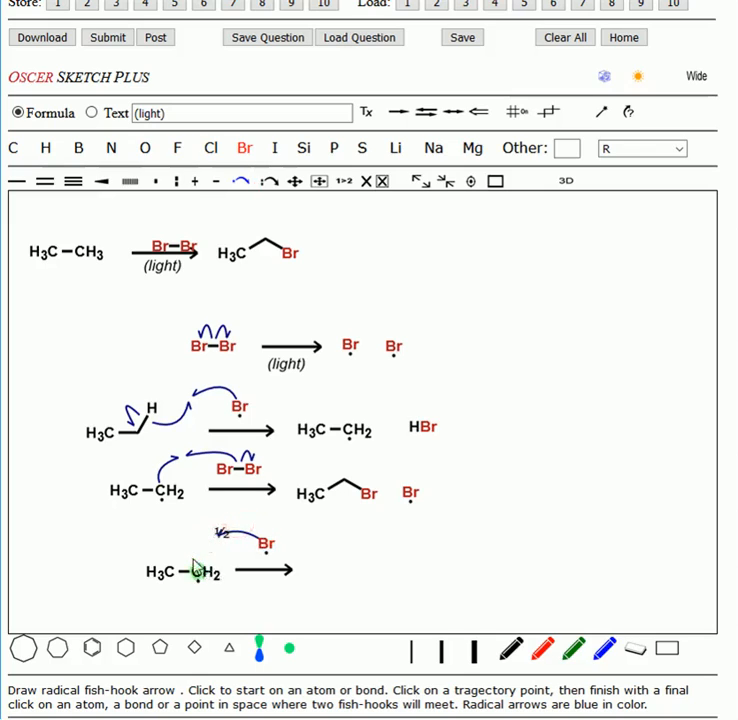
left_click(183, 541)
left_click(219, 532)
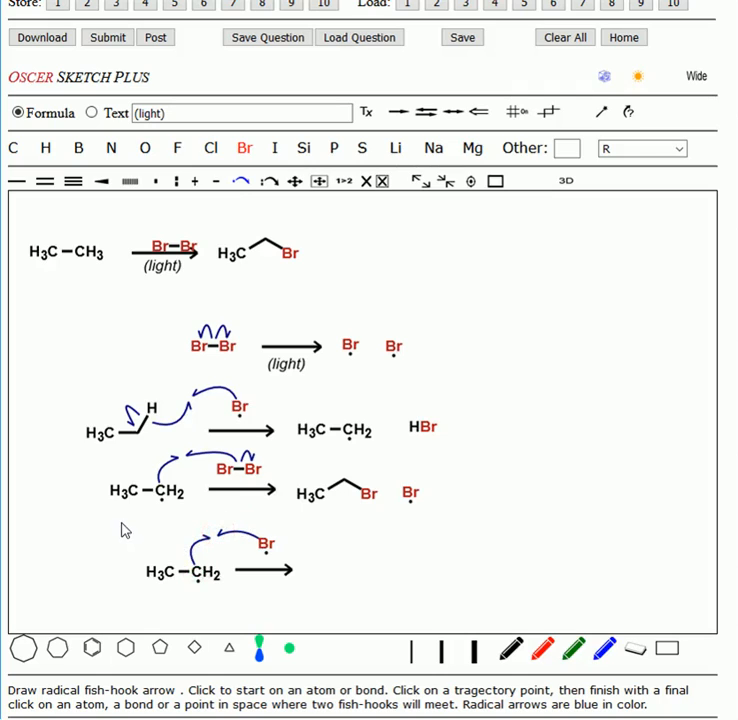
Step: Place a duplicate of bromoethane after the bottom reaction arrow as the product of the radical combination
left_click(350, 181)
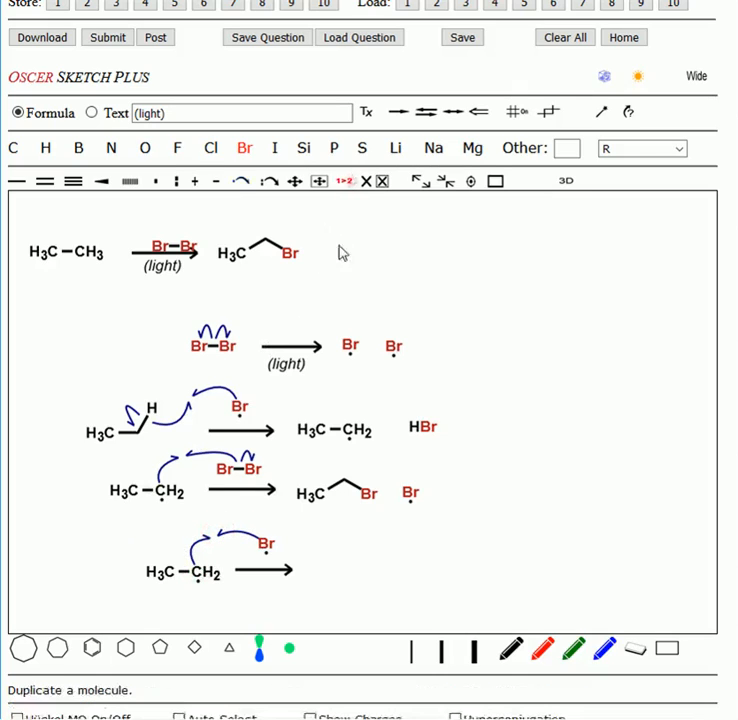
left_click(369, 494)
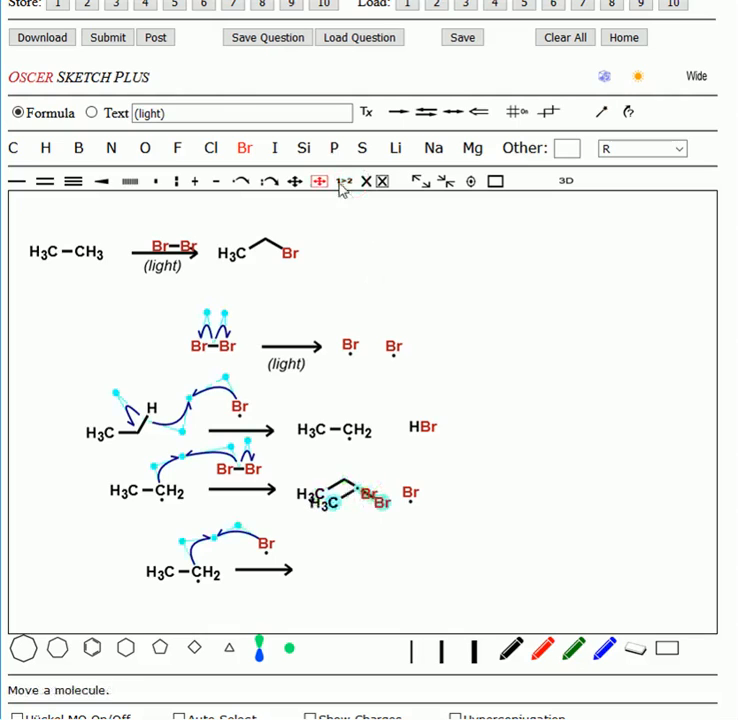
left_click_drag(379, 502, 385, 575)
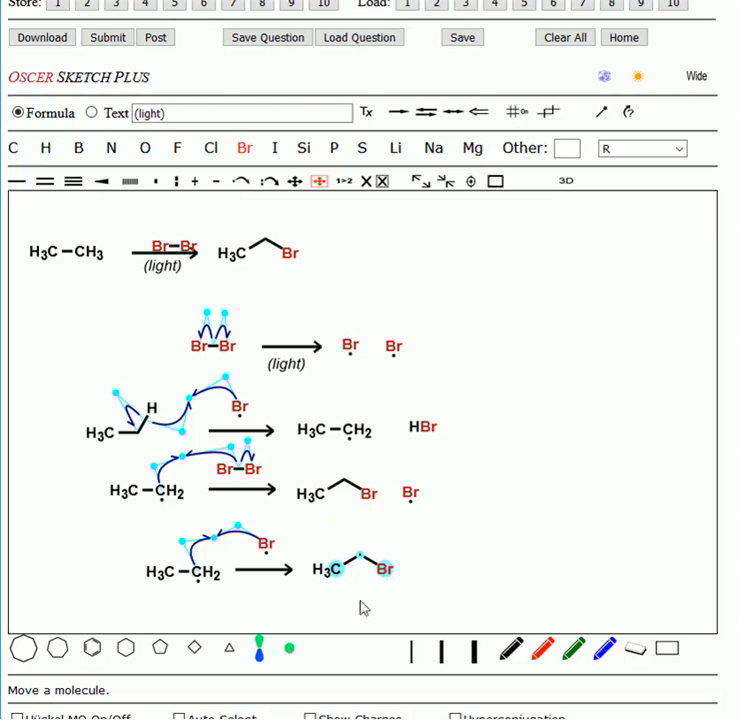